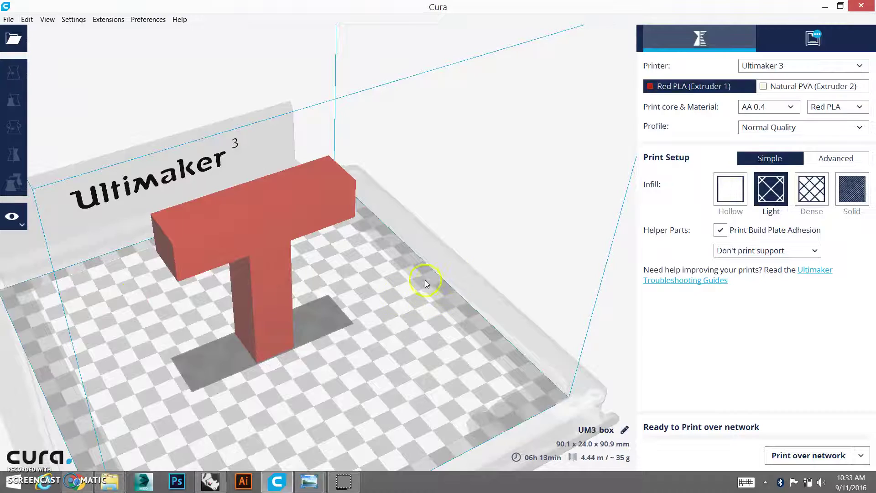
Orbit around the T model to inspect it from above, below and the front.
right_drag(423, 280, 404, 277)
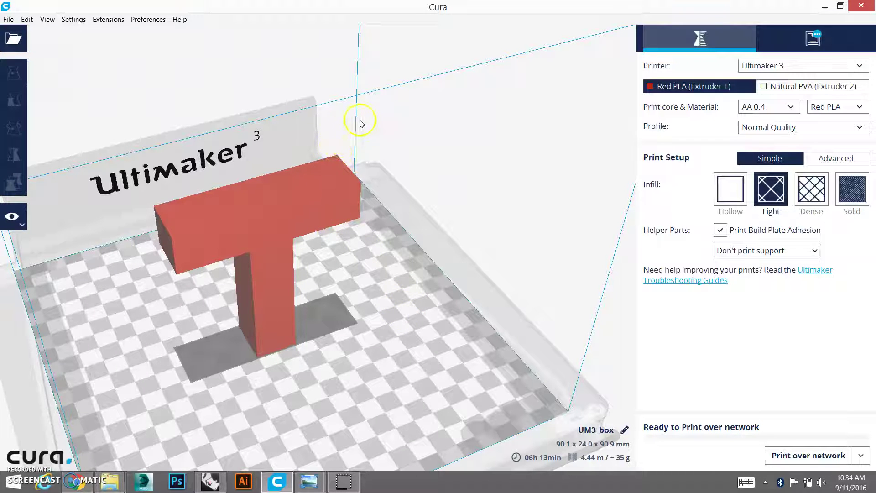
right_drag(473, 212, 446, 226)
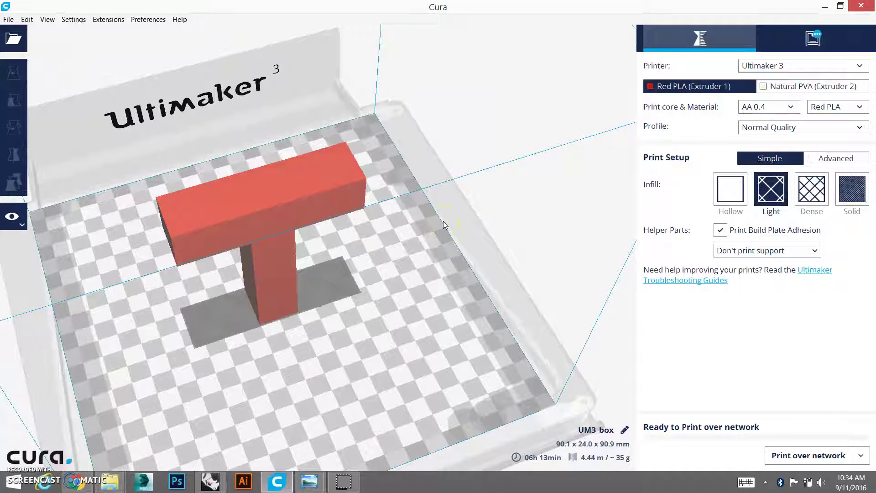
click(449, 339)
right_drag(430, 336, 455, 315)
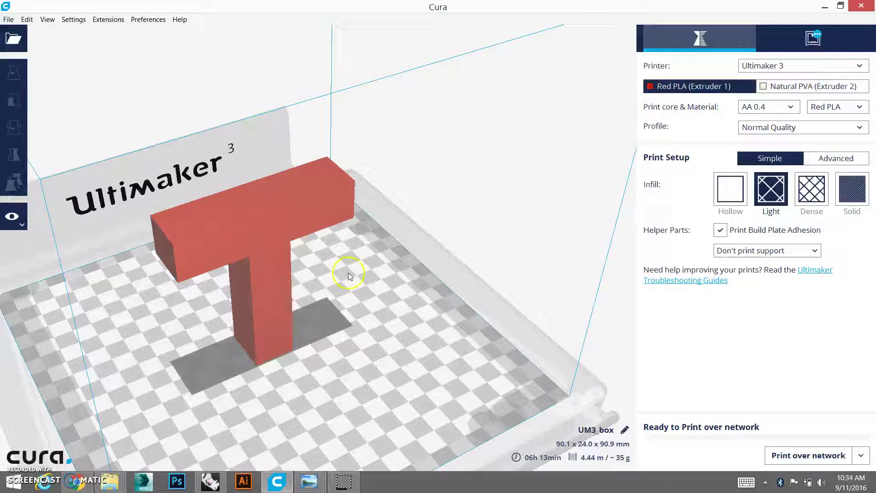
right_drag(338, 264, 337, 268)
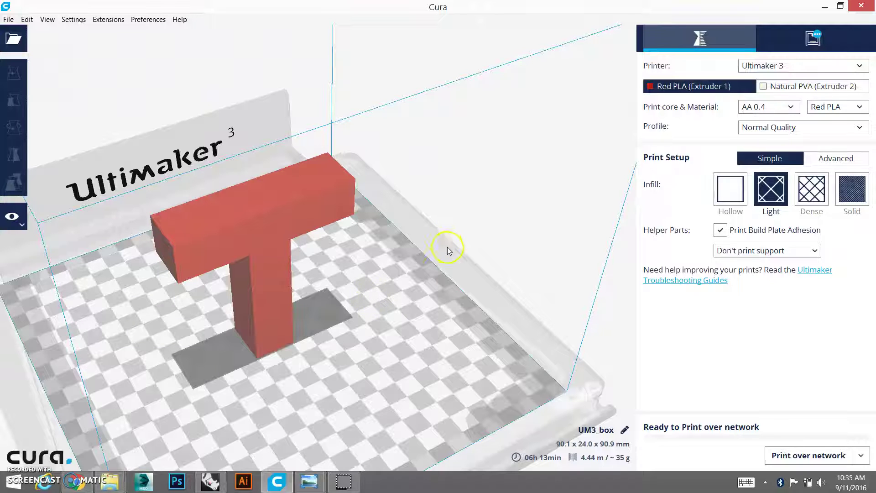
right_drag(469, 296, 452, 301)
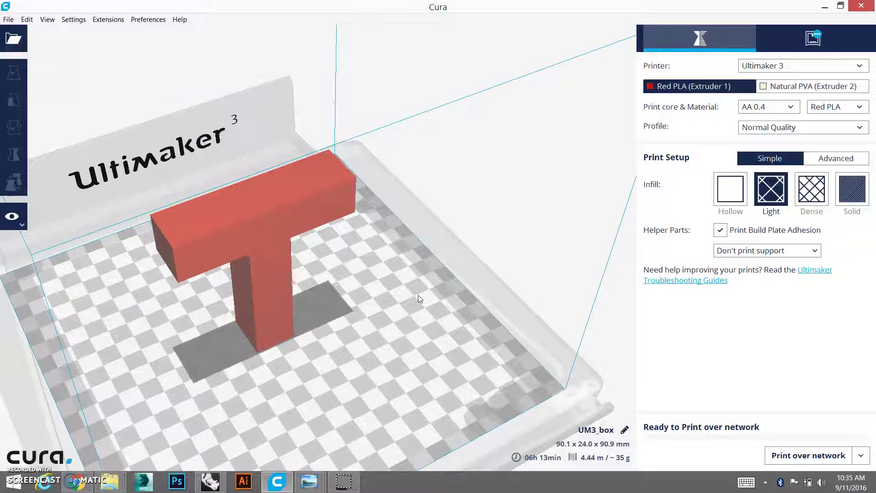
click(436, 287)
right_drag(407, 313, 381, 312)
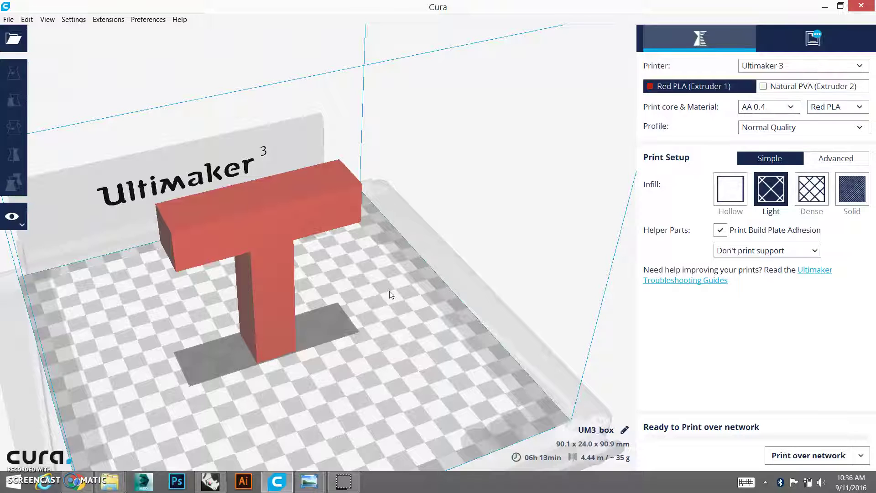
right_drag(390, 294, 333, 324)
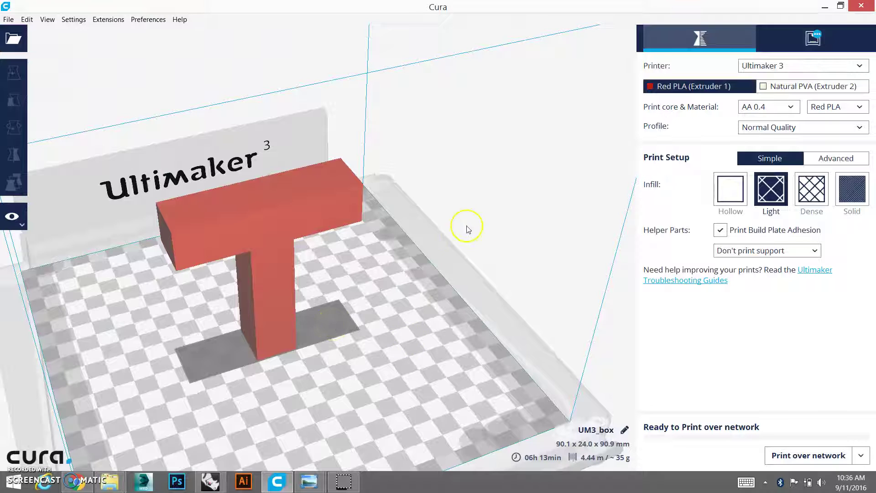
right_drag(452, 197, 276, 237)
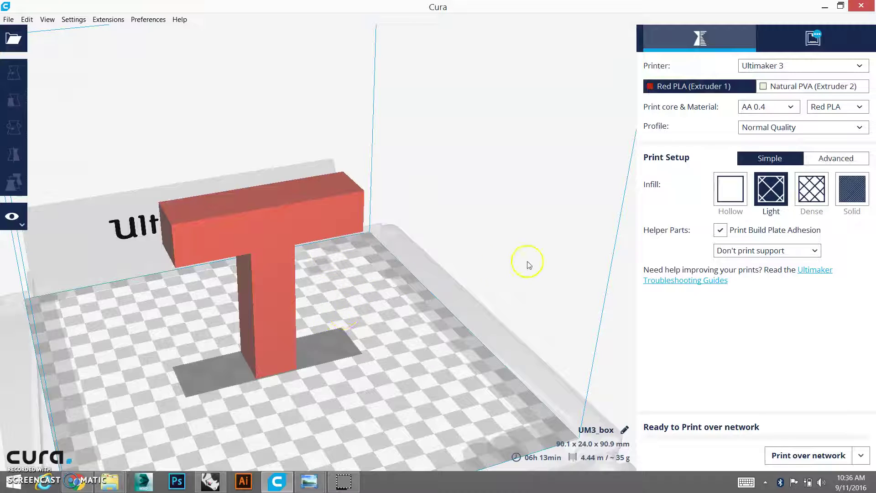
click(288, 313)
click(473, 284)
right_drag(215, 274, 198, 240)
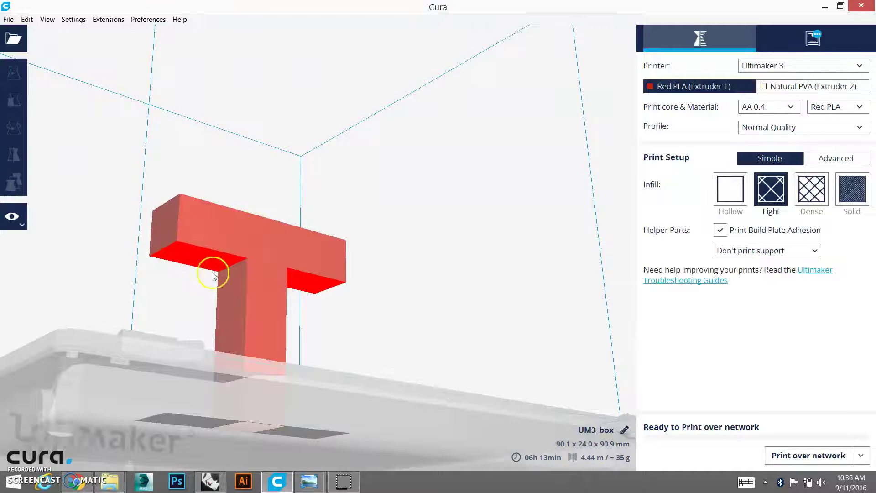
right_drag(344, 212, 333, 262)
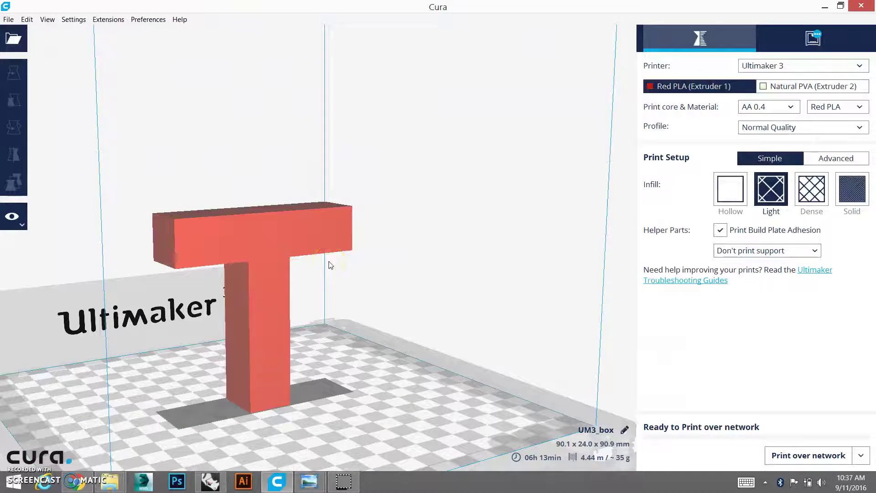
right_drag(274, 297, 279, 315)
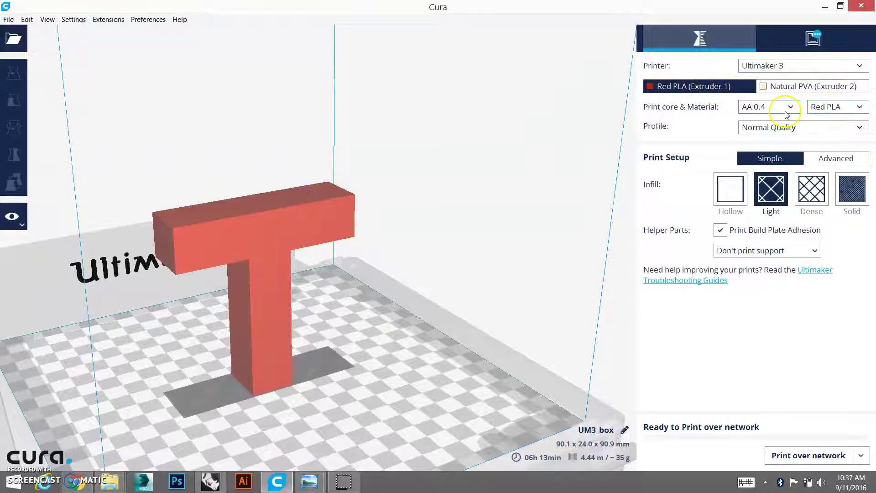
Set support to print with Natural PVA from Extruder 2.
click(815, 90)
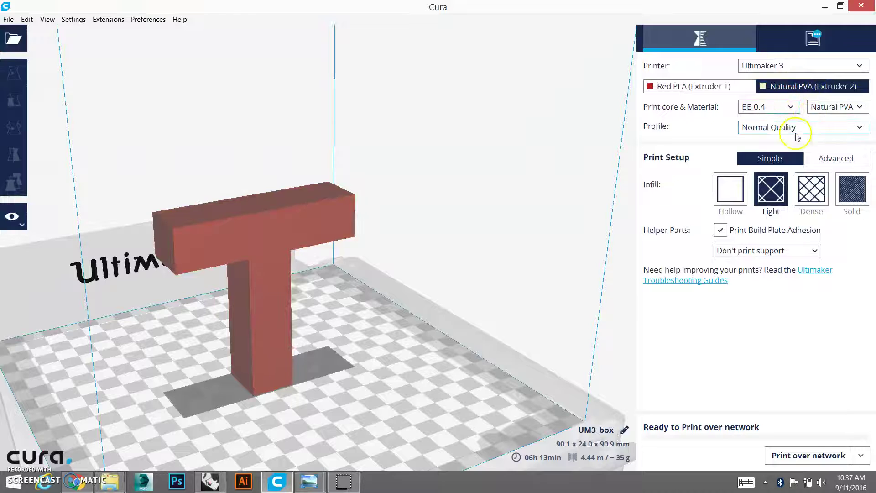
click(740, 252)
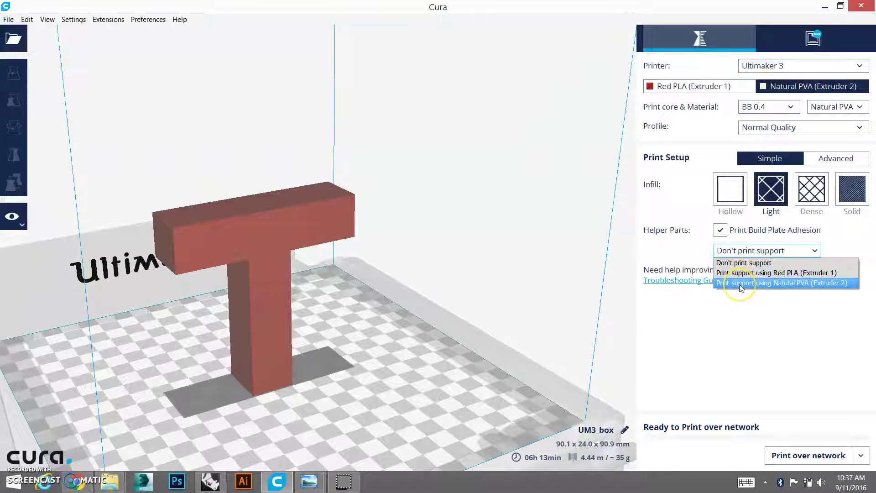
click(741, 284)
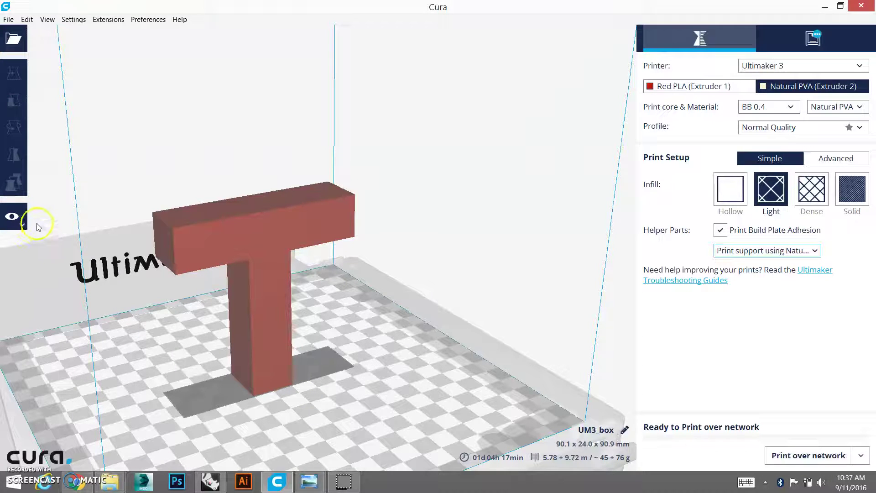
Switch to Layers view and orbit to see the teal PVA support and prime tower.
click(19, 226)
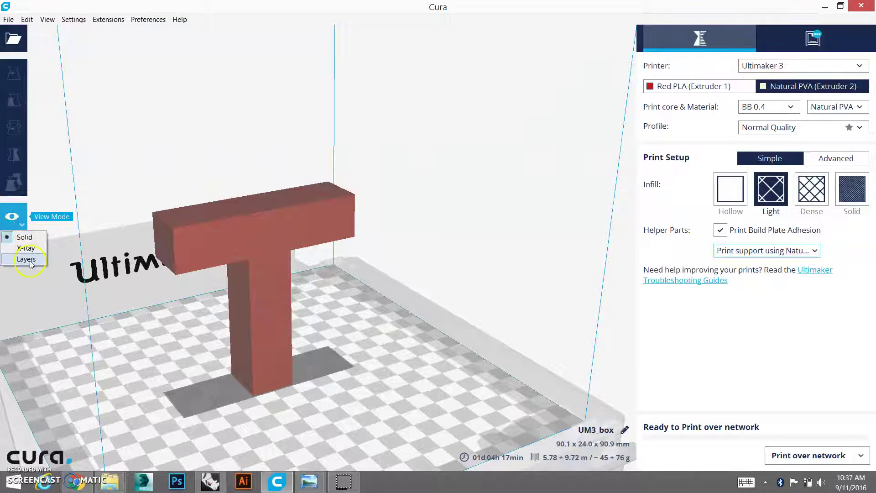
click(16, 257)
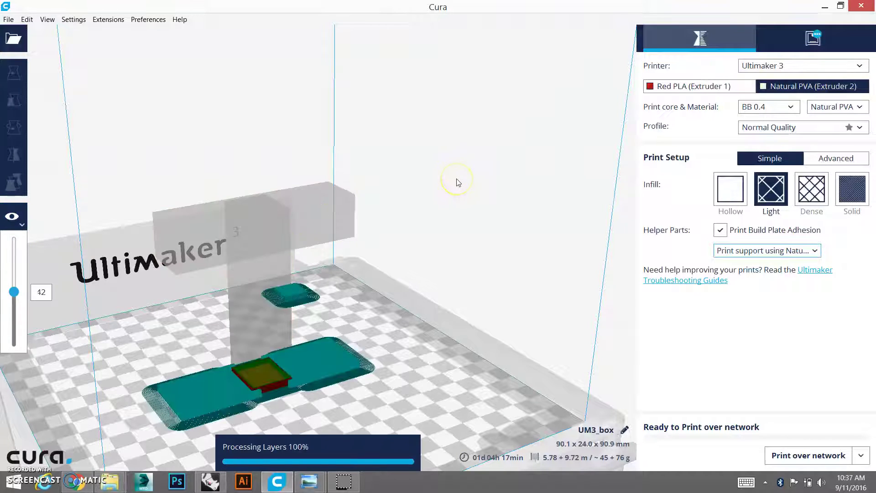
right_drag(226, 259, 246, 242)
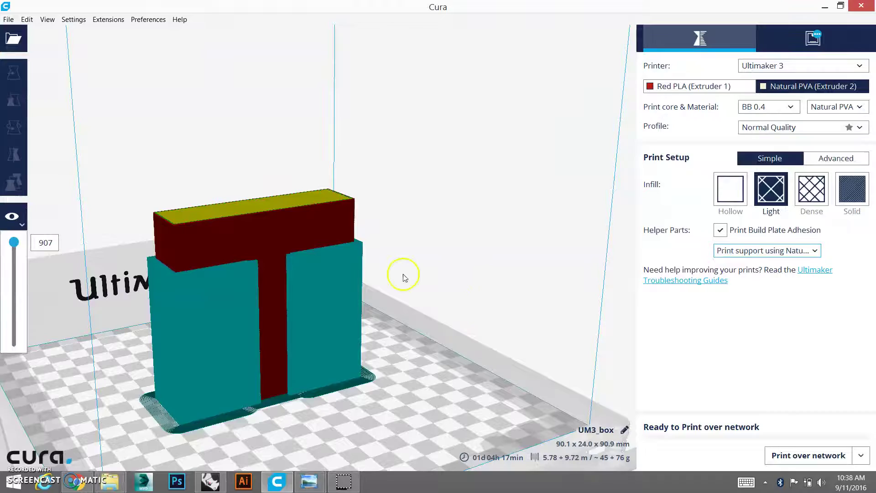
right_drag(404, 277, 391, 264)
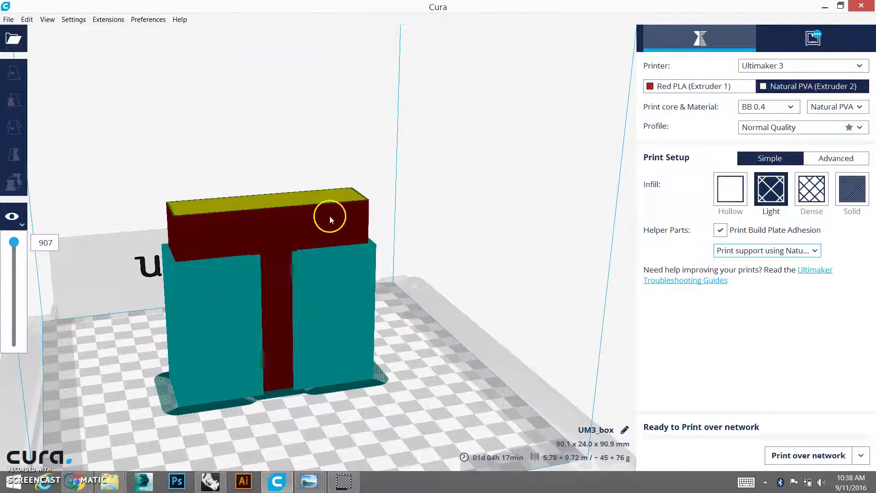
right_drag(199, 281, 207, 229)
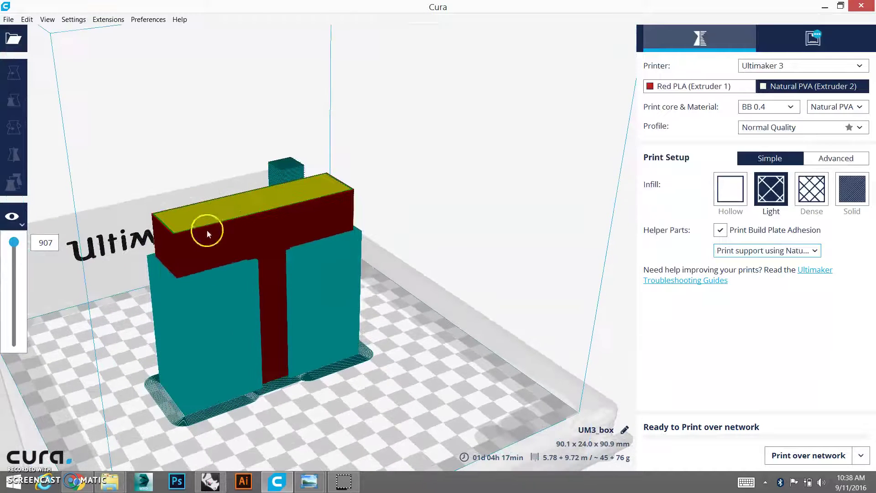
From the Advanced settings list, open Setting Visibility for the Dual Extrusion section.
click(840, 160)
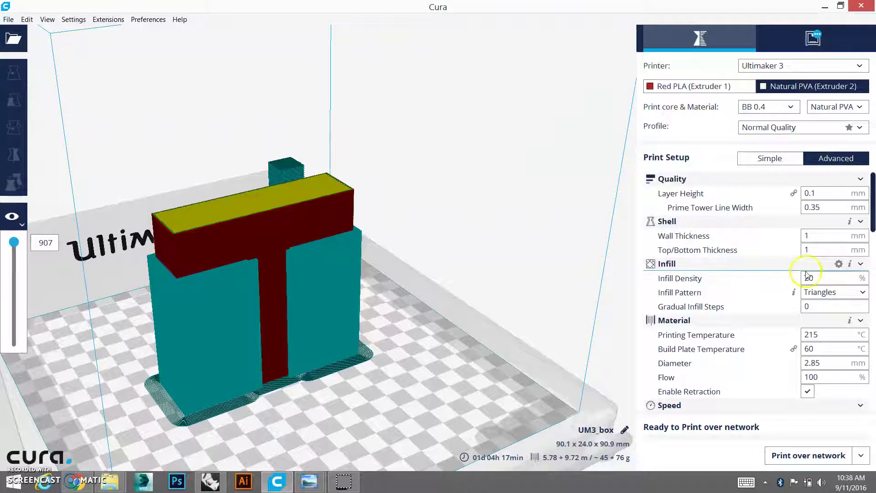
drag(872, 181, 872, 368)
mouse_move(848, 250)
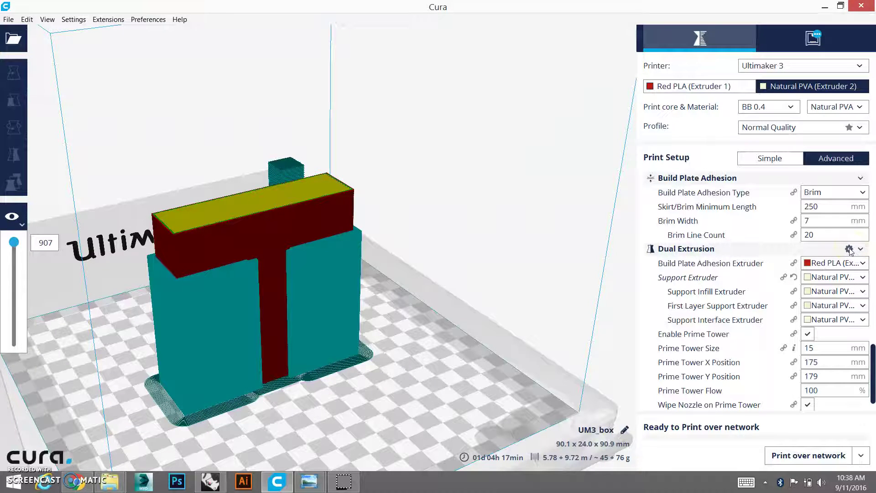
click(849, 249)
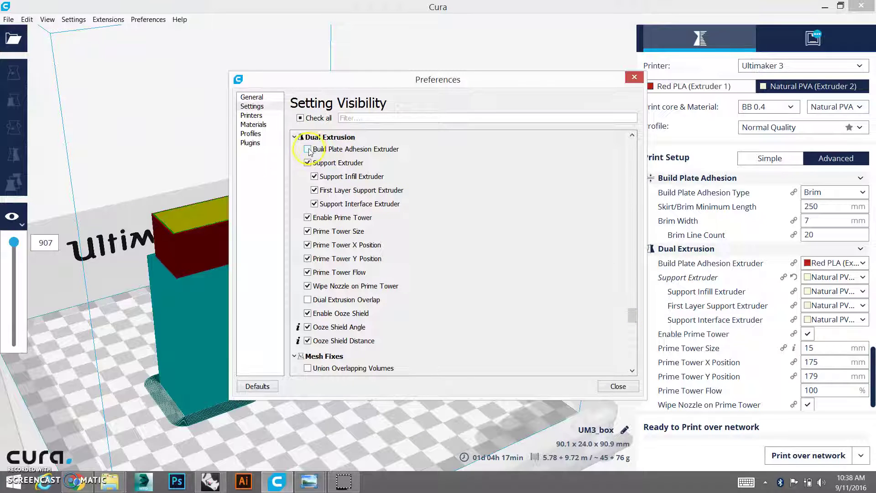
Make Build Plate Adhesion Extruder visible, filter settings for 'dual', and close Preferences.
click(308, 149)
text(dual)
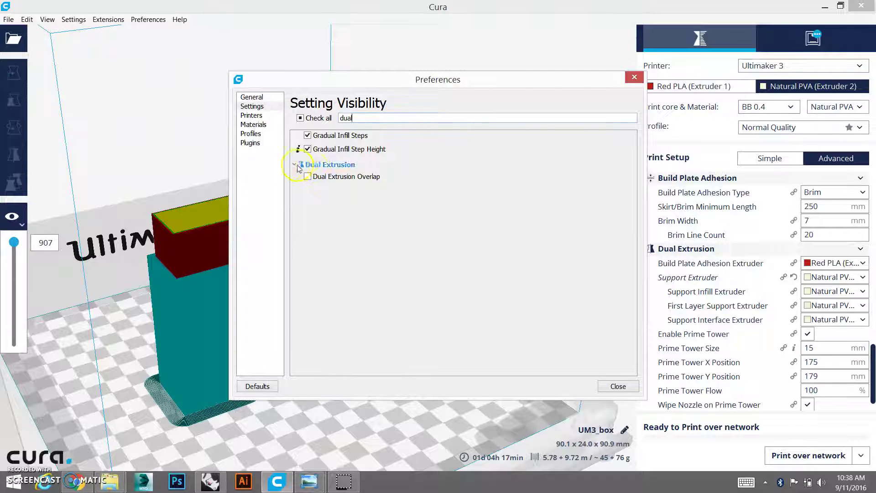
click(618, 386)
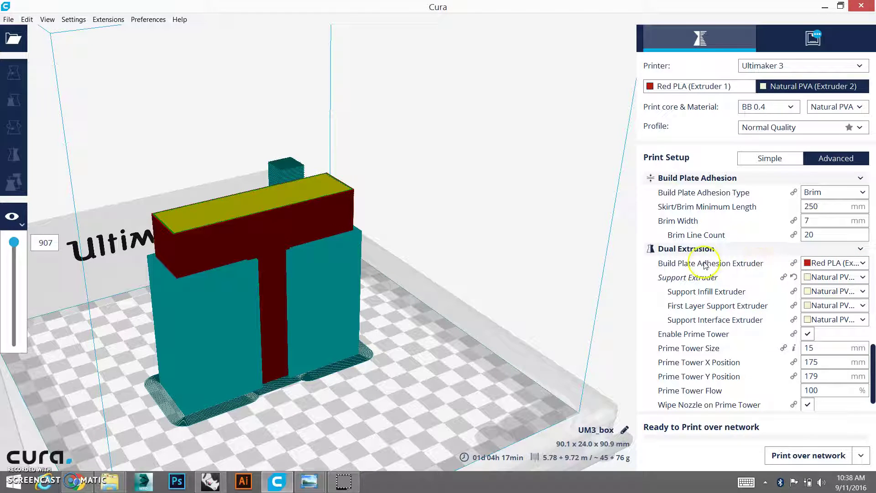
Set Build Plate Adhesion Extruder to Natural PVA and Support Infill Extruder to Red PLA.
mouse_move(706, 265)
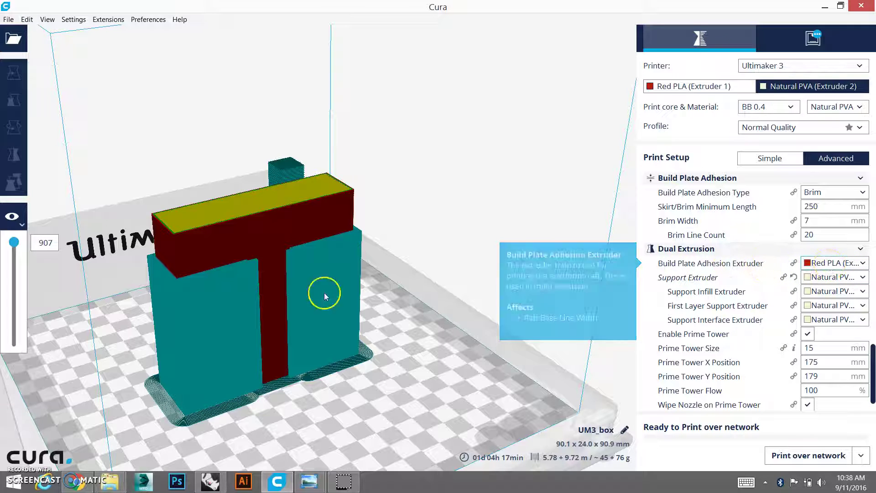
click(839, 266)
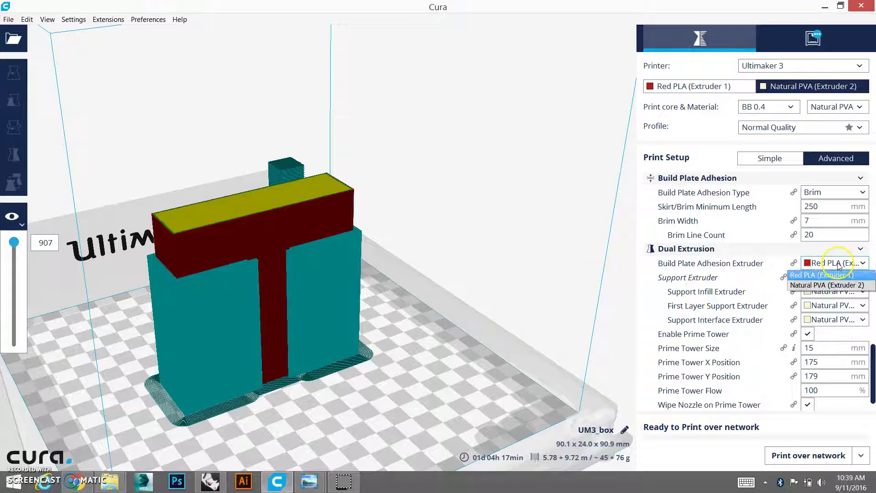
click(826, 285)
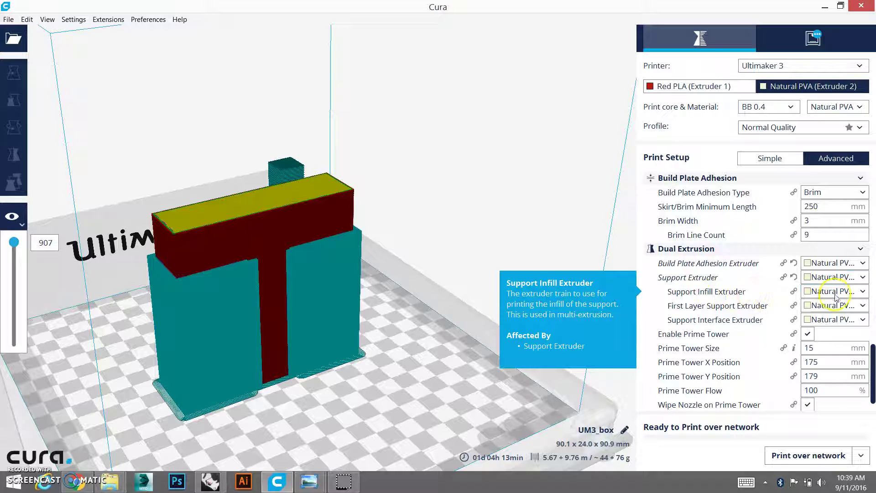
click(835, 292)
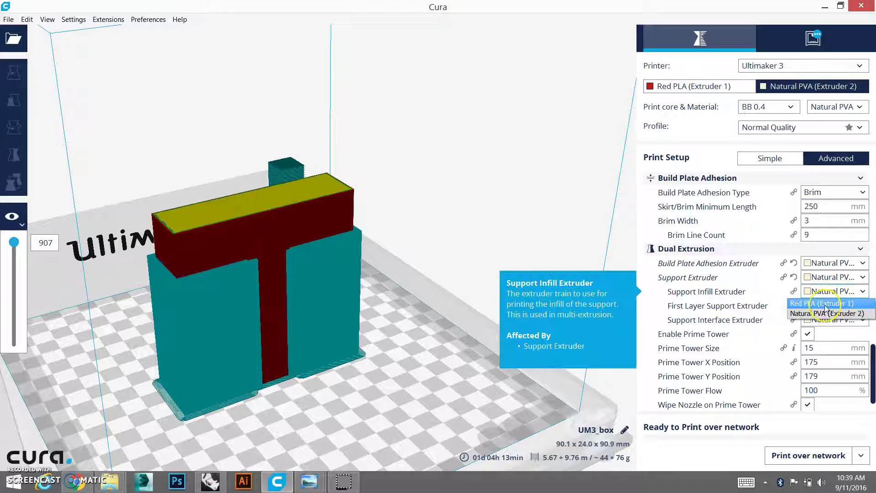
click(824, 304)
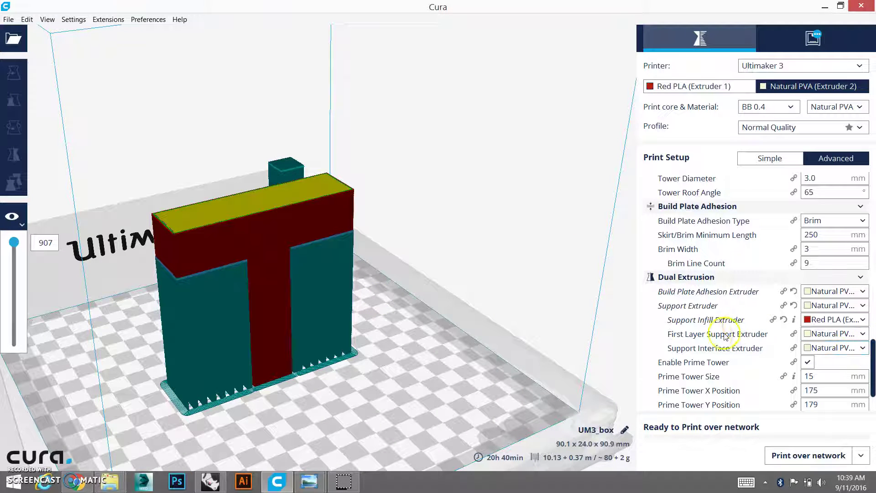
drag(874, 363, 873, 304)
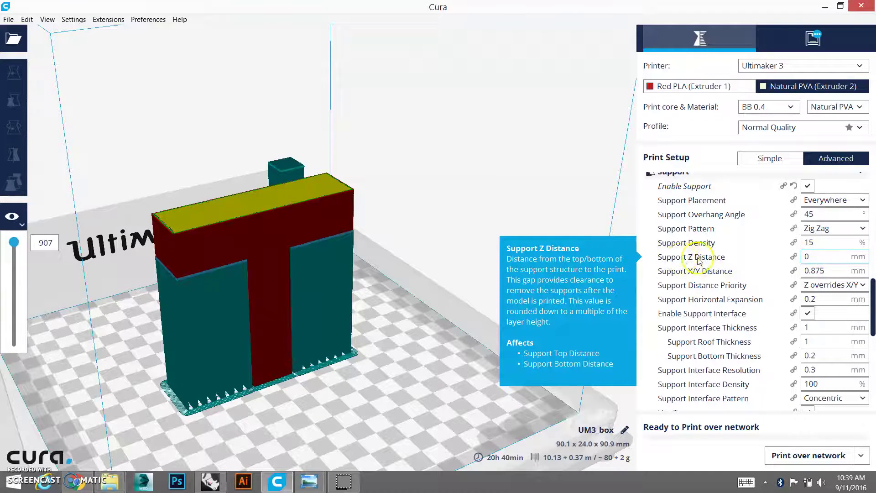
click(814, 257)
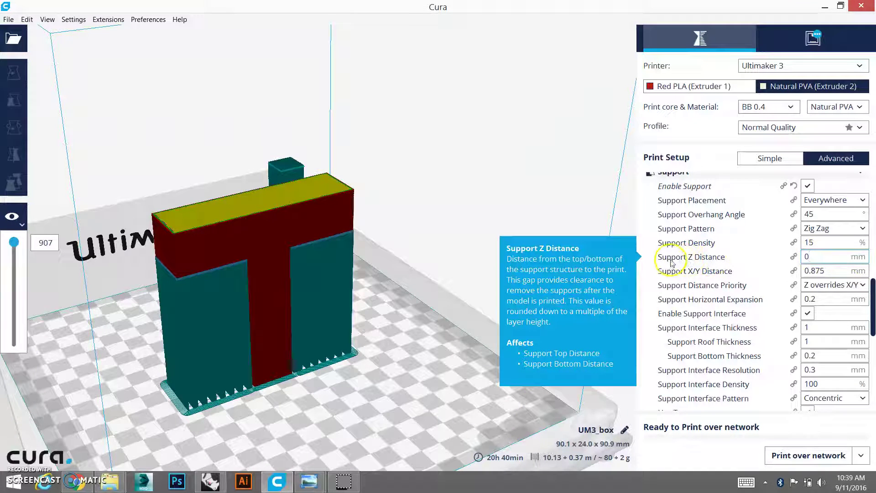
Keep Support Z Distance at 0, change Support X/Y Distance from 0.875 to 1, and inspect lower layers.
mouse_move(794, 261)
click(822, 271)
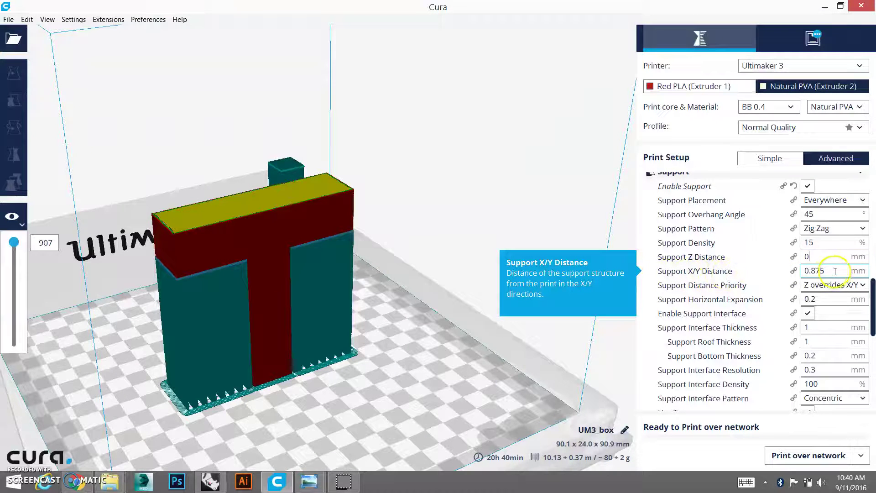
drag(836, 272, 778, 273)
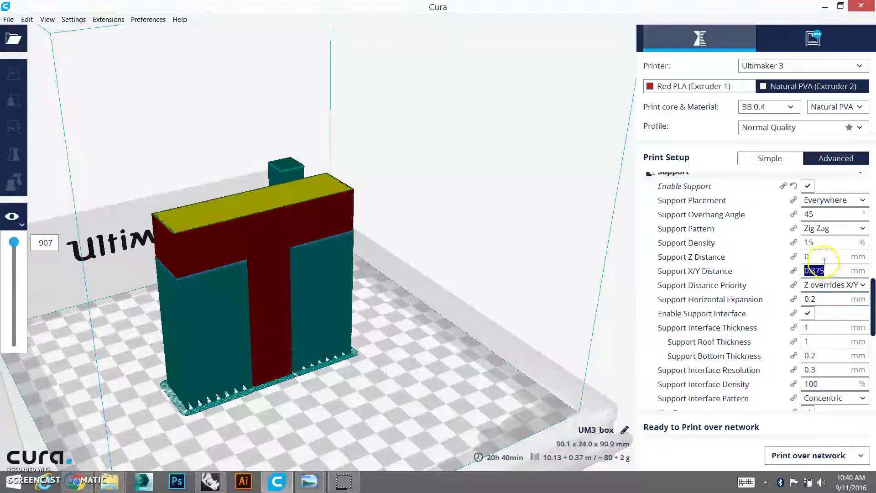
text(1)
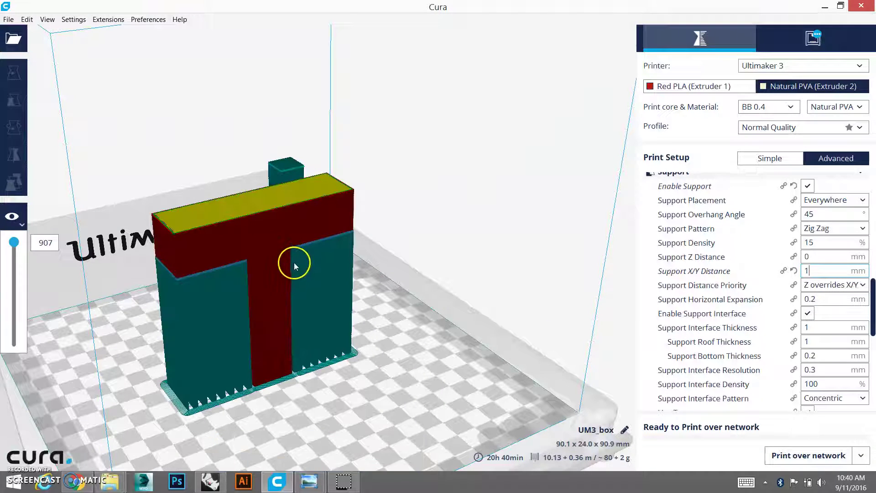
drag(14, 243, 14, 290)
scroll(276, 301, up, 6)
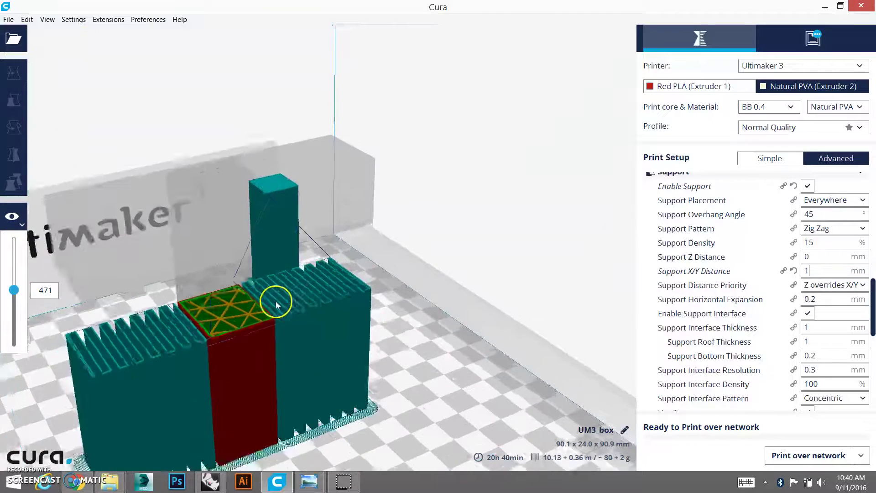
right_drag(255, 325, 252, 330)
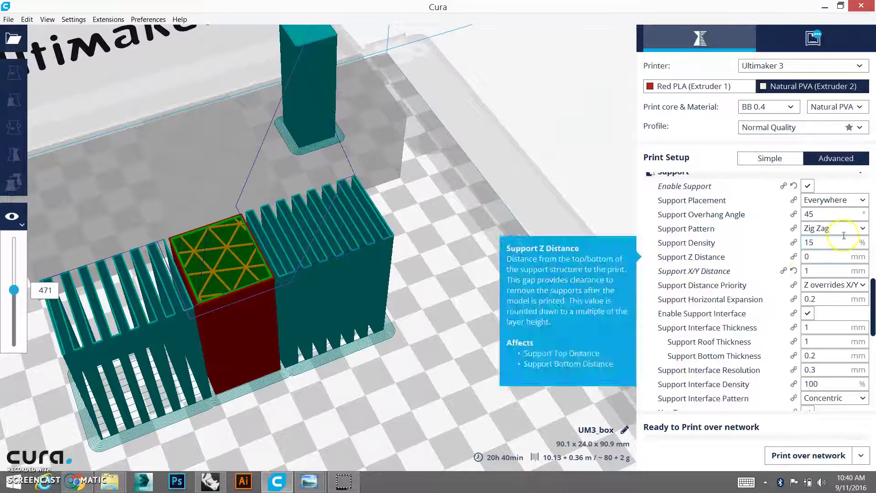
Try a Support X/Y Distance of 3, then set it back to 1.
click(814, 271)
mouse_move(726, 276)
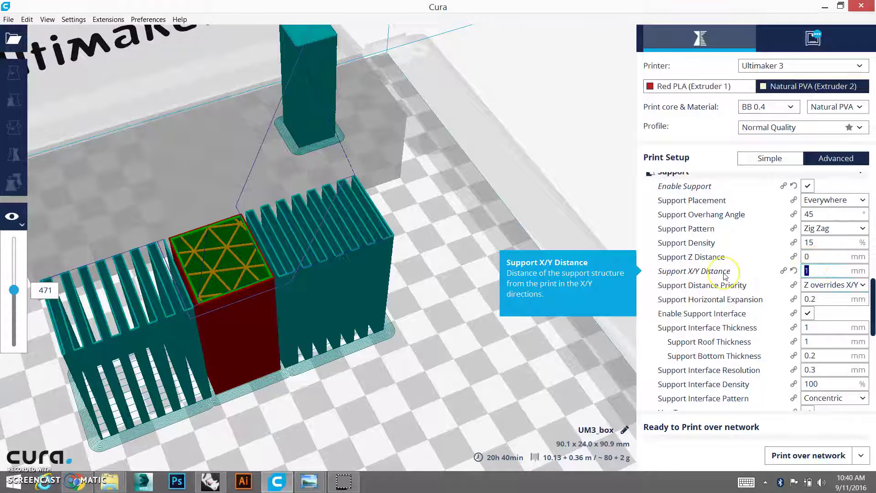
text(3)
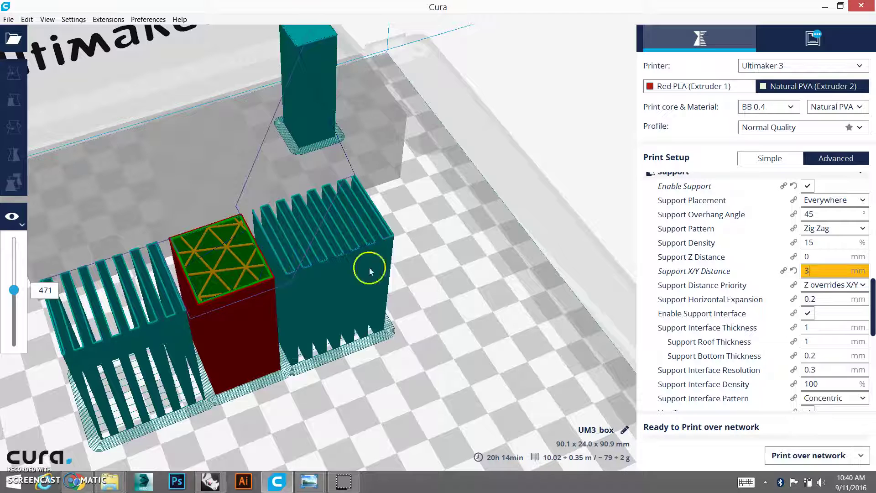
key(ctrl+a)
text(1)
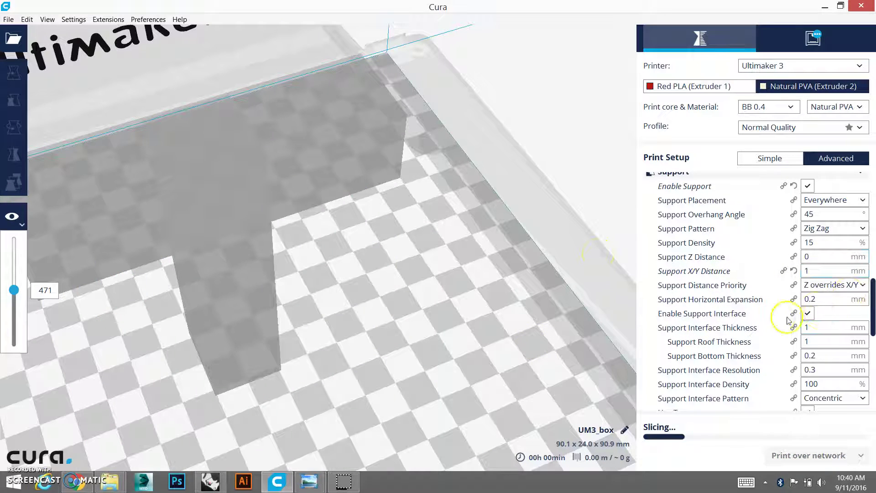
click(808, 313)
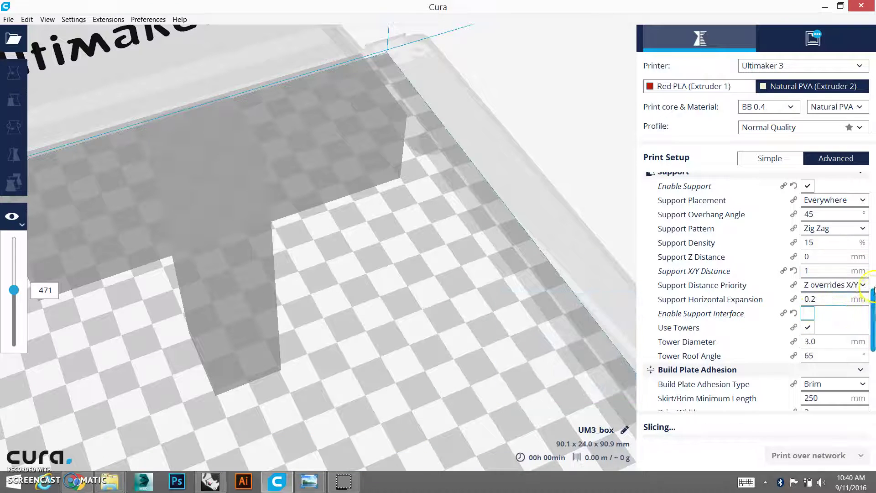
scroll(835, 305, up, 1)
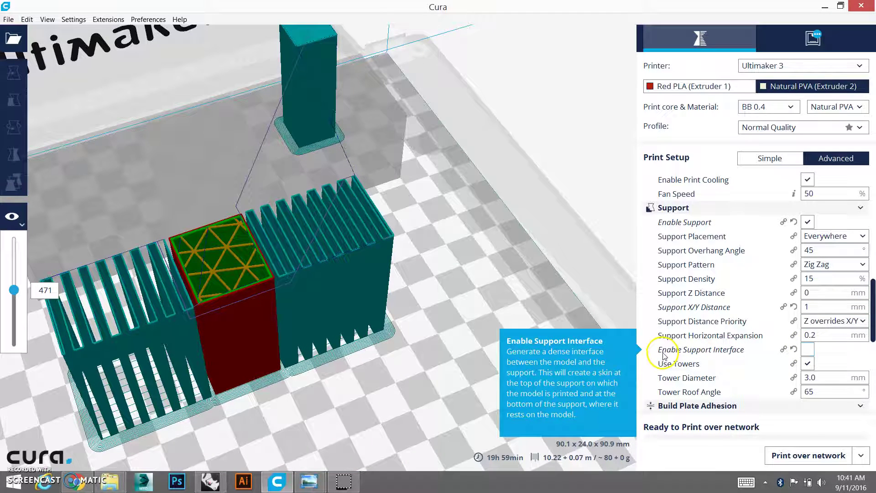
click(808, 350)
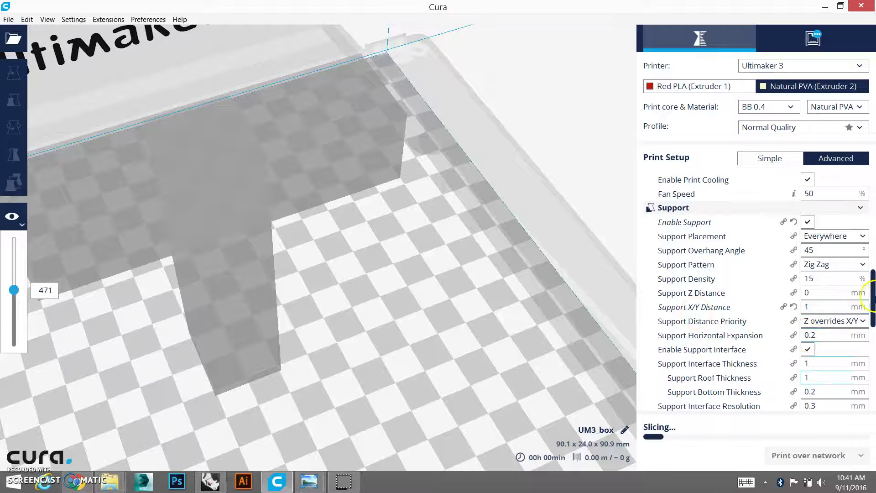
drag(873, 297, 874, 325)
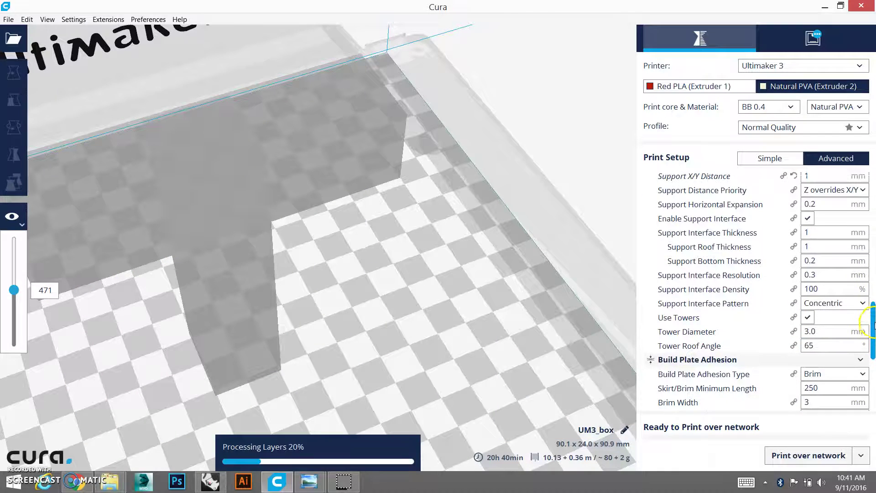
scroll(730, 230, up, 1)
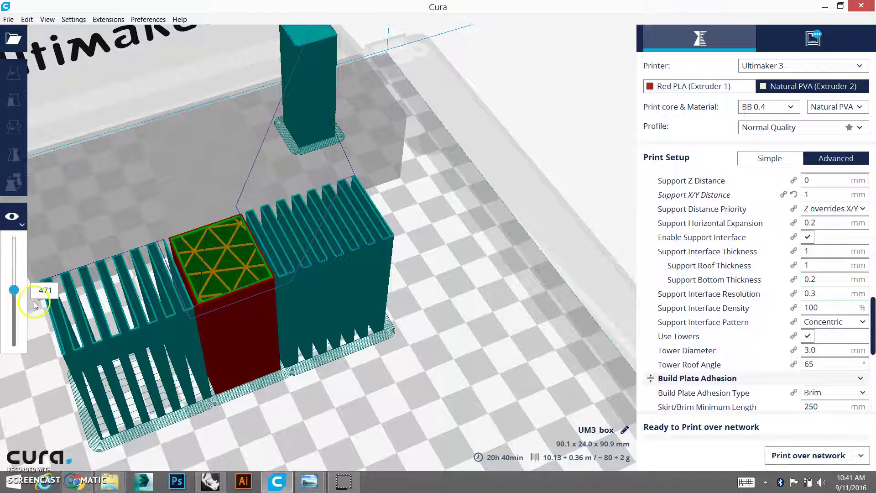
drag(14, 292, 17, 265)
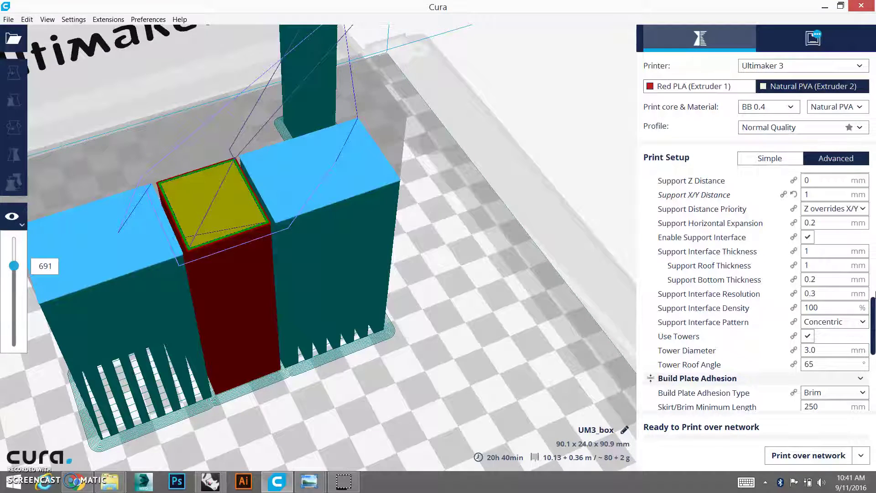
Set Support Interface Thickness to 1.5 and scrub through the upper sliced layers.
click(829, 251)
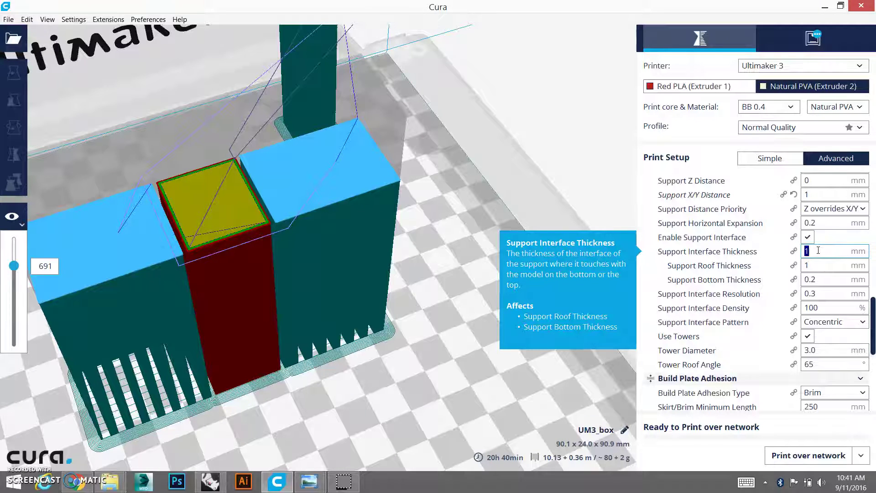
text(1.5)
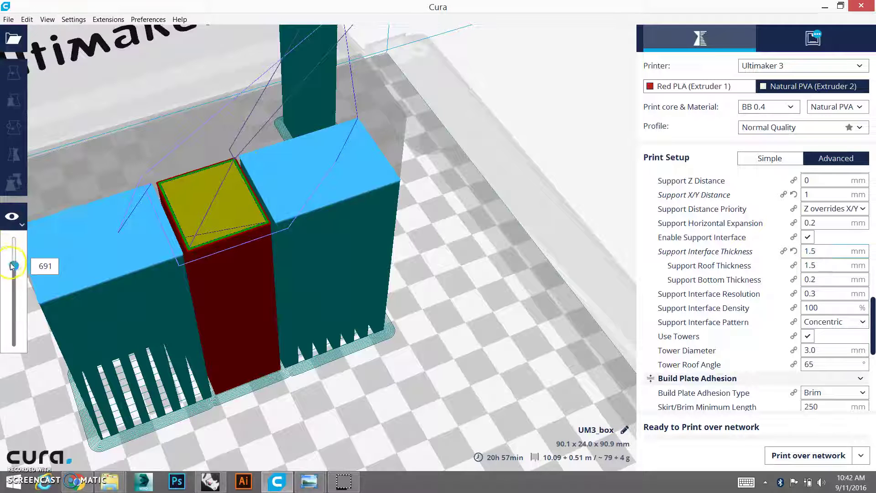
drag(14, 267, 18, 312)
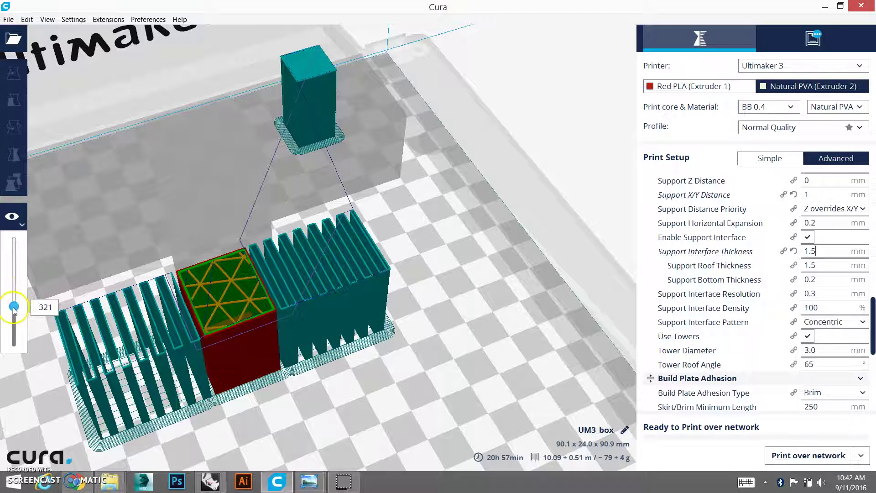
drag(13, 307, 6, 267)
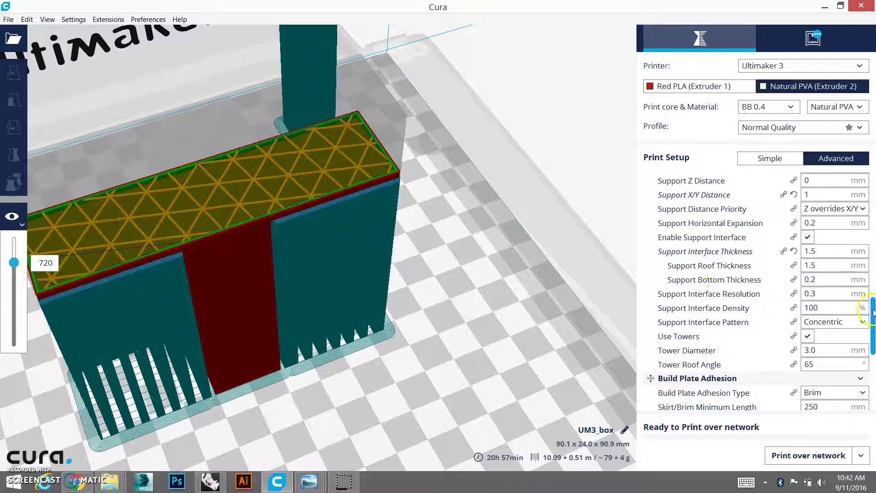
scroll(873, 310, down, 1)
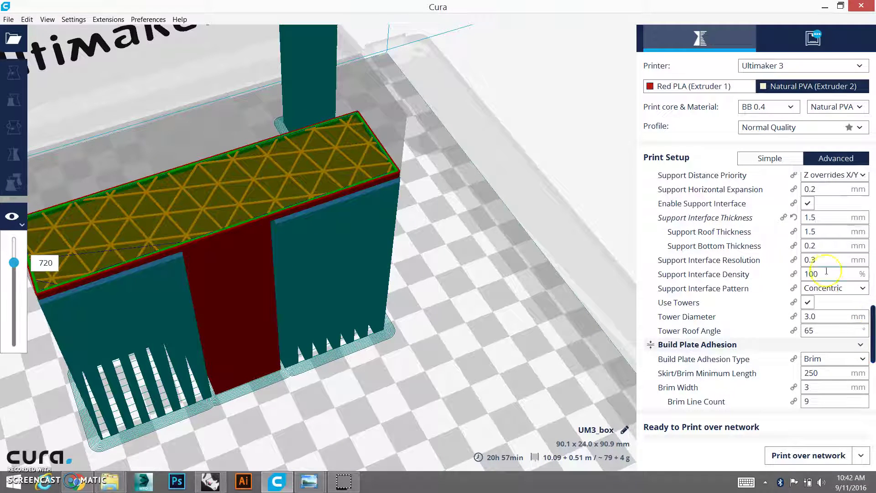
scroll(869, 331, down, 3)
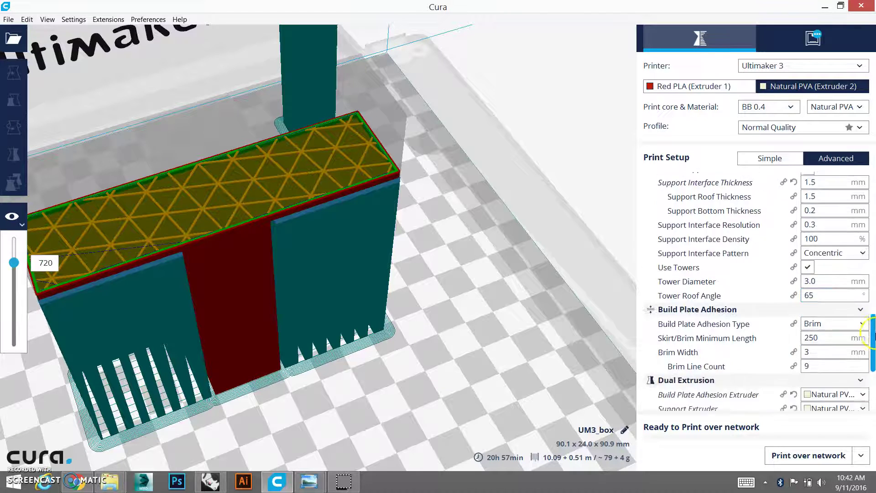
scroll(870, 343, down, 1)
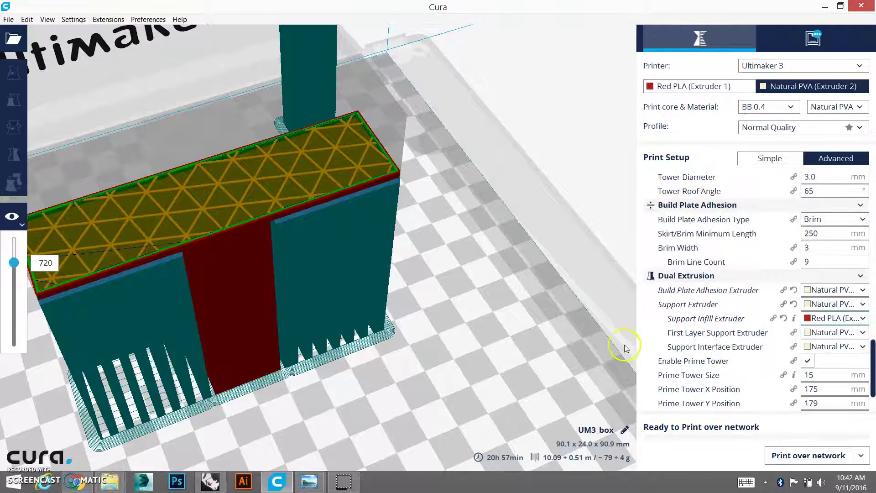
scroll(867, 351, up, 5)
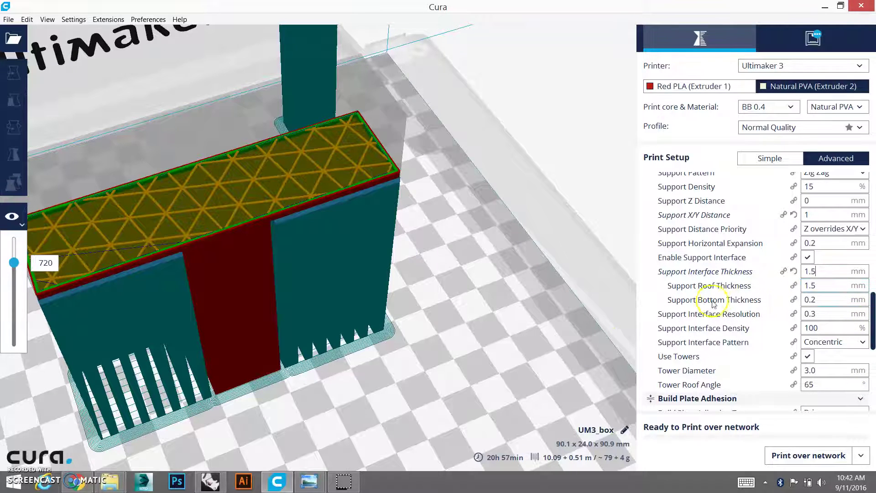
mouse_move(776, 299)
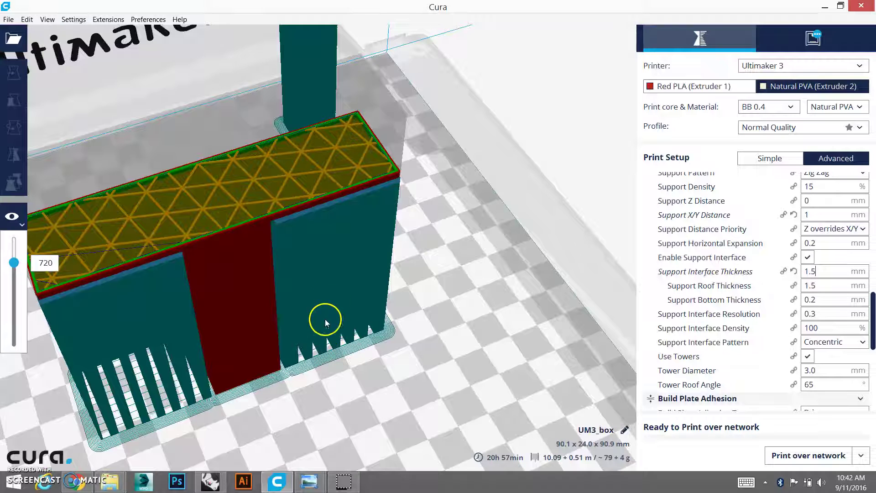
drag(873, 301, 873, 308)
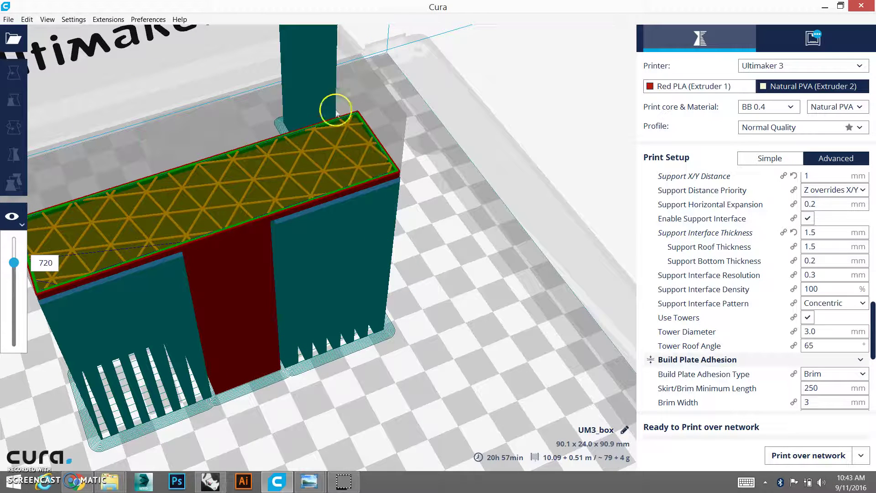
Switch to the Solid view of the red T model and adjust the zoom.
click(12, 217)
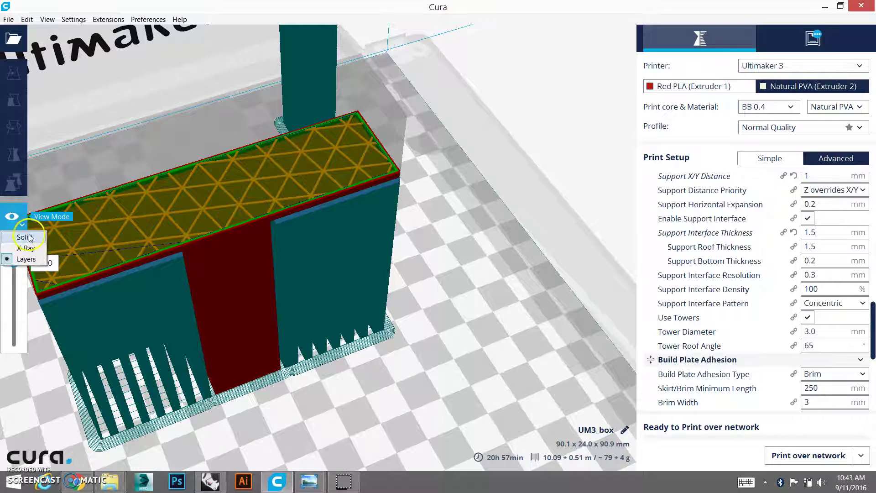
click(25, 234)
scroll(399, 222, down, 3)
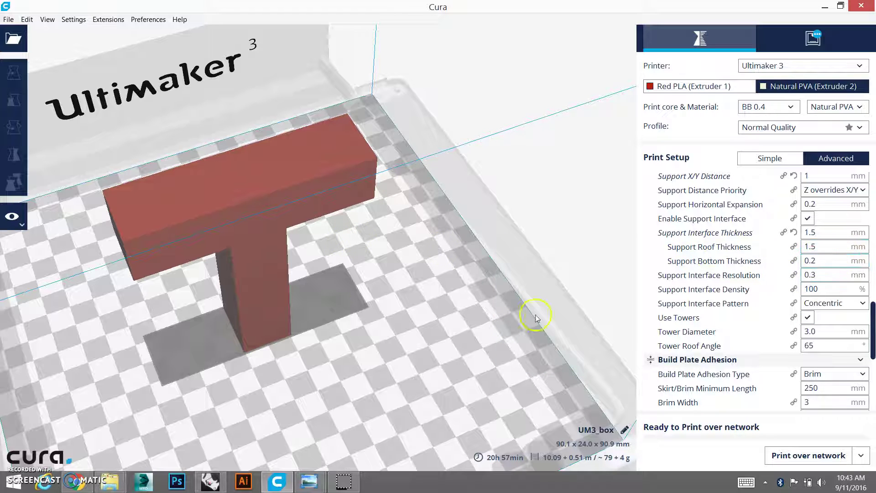
scroll(870, 331, down, 3)
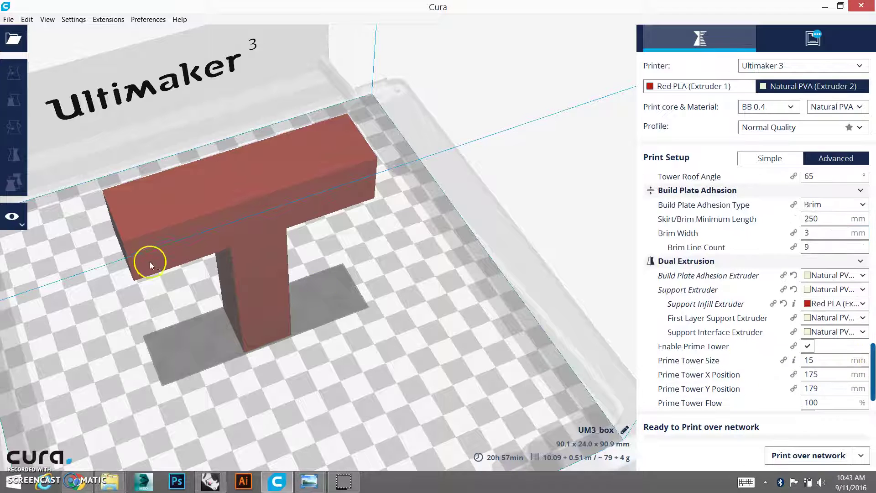
Check a lower layer in Layers view, then return to Solid view.
click(14, 219)
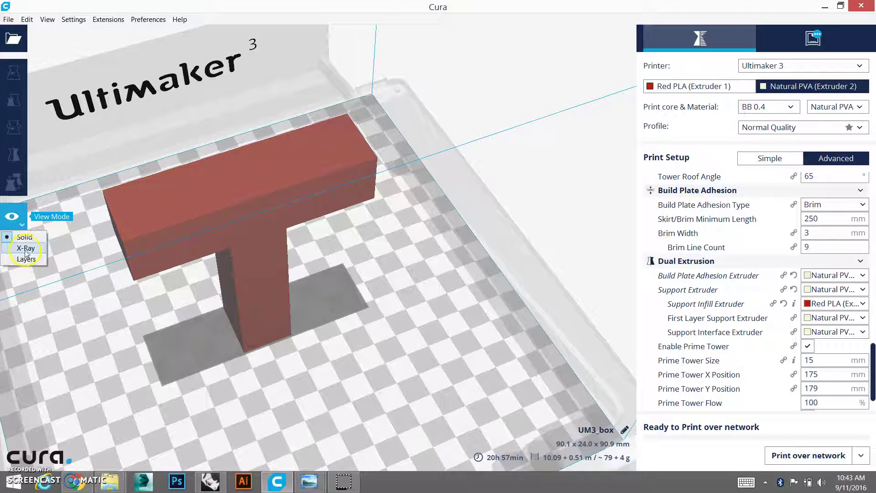
click(26, 259)
right_drag(397, 283, 425, 265)
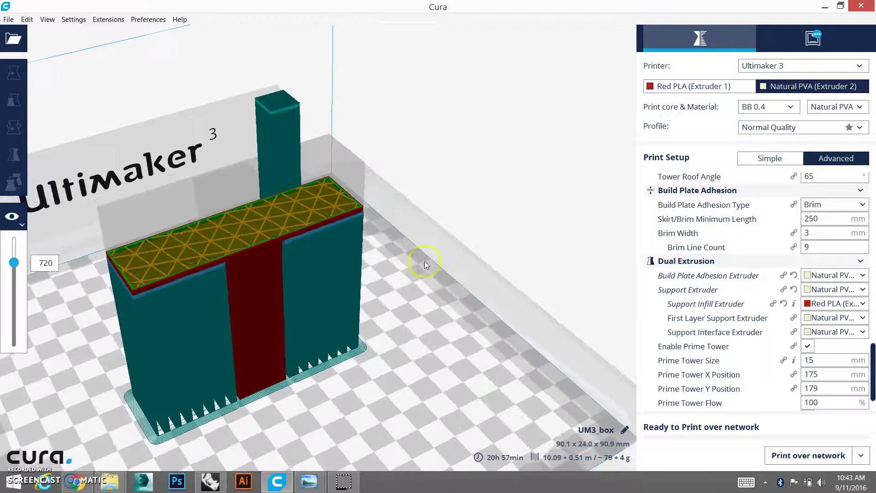
mouse_move(14, 262)
mouse_down()
mouse_move(20, 323)
mouse_move(15, 268)
mouse_up()
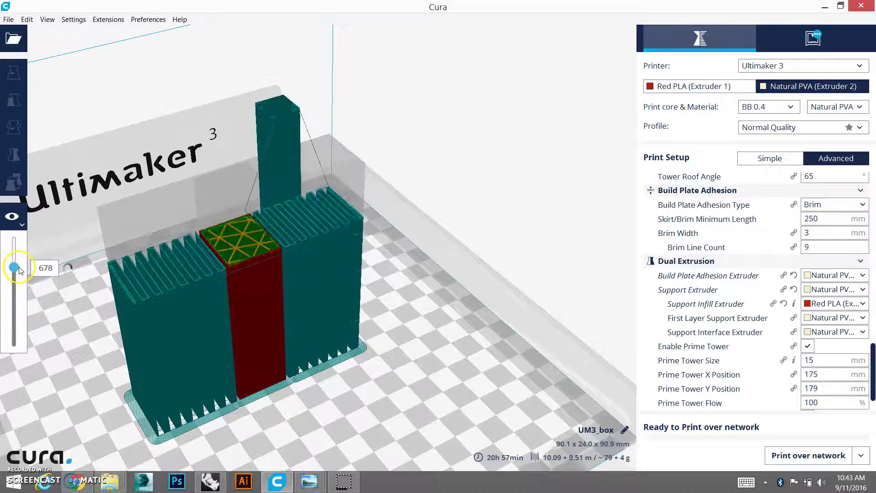
click(24, 222)
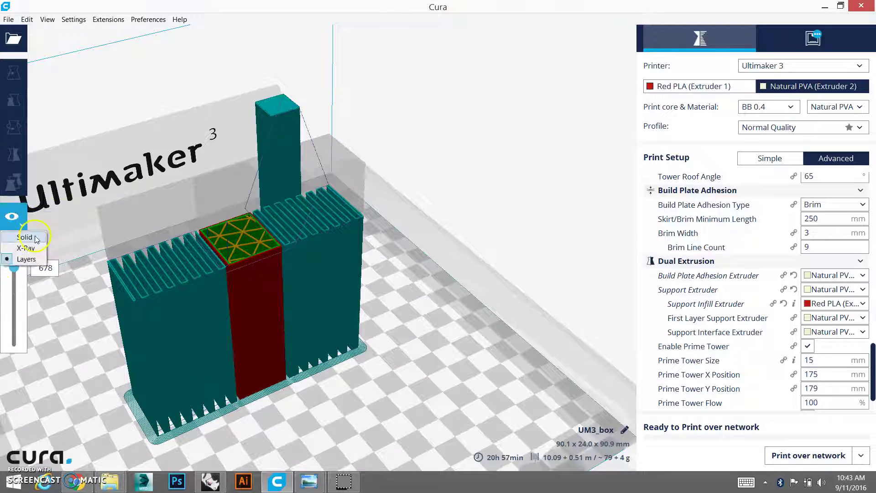
click(33, 230)
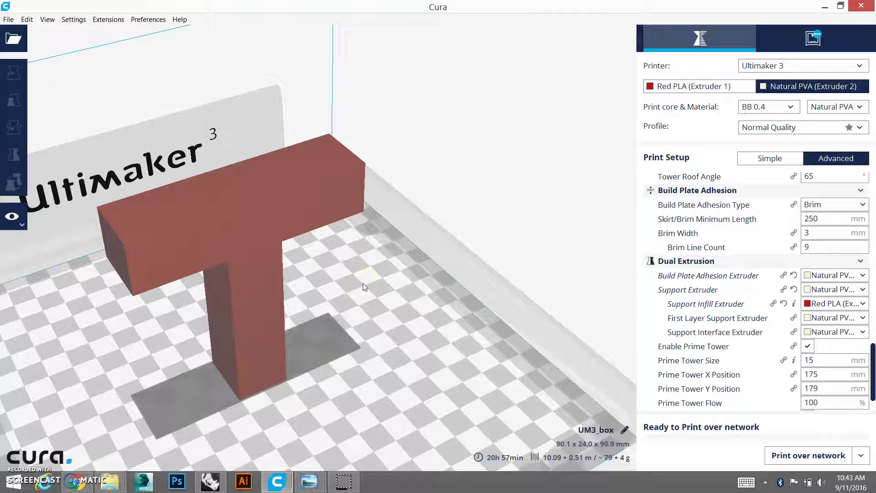
click(19, 216)
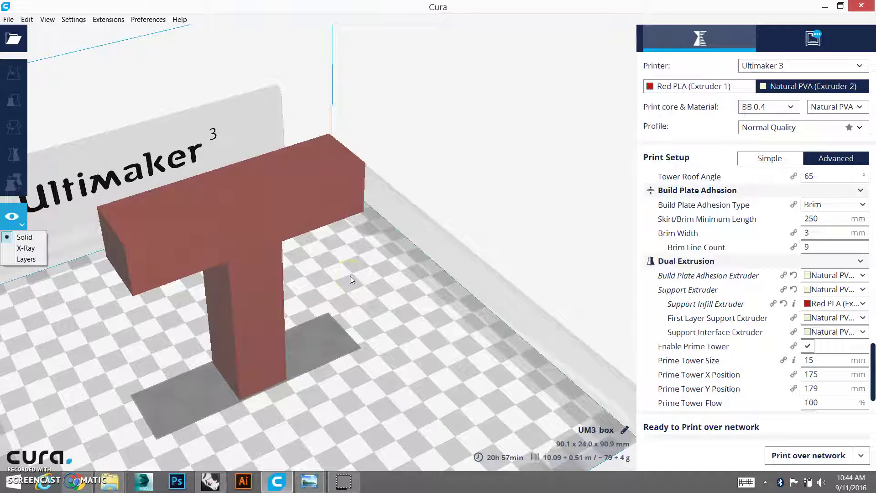
click(377, 237)
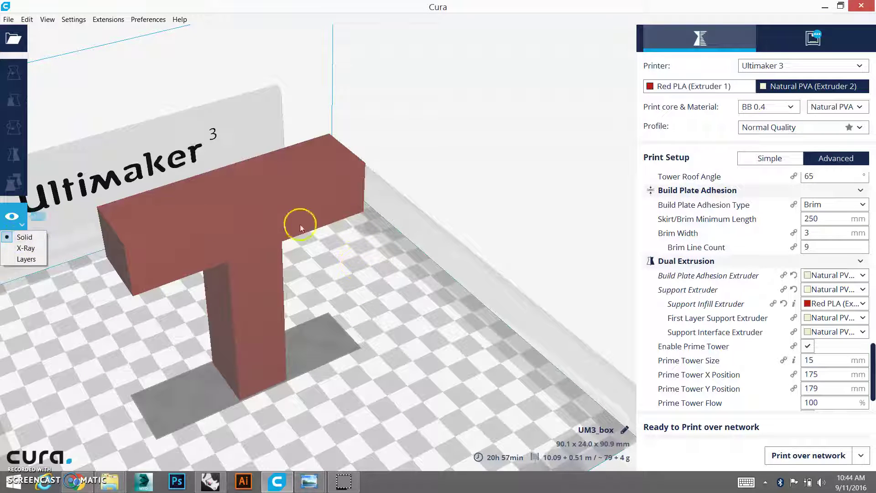
right_drag(499, 321, 350, 326)
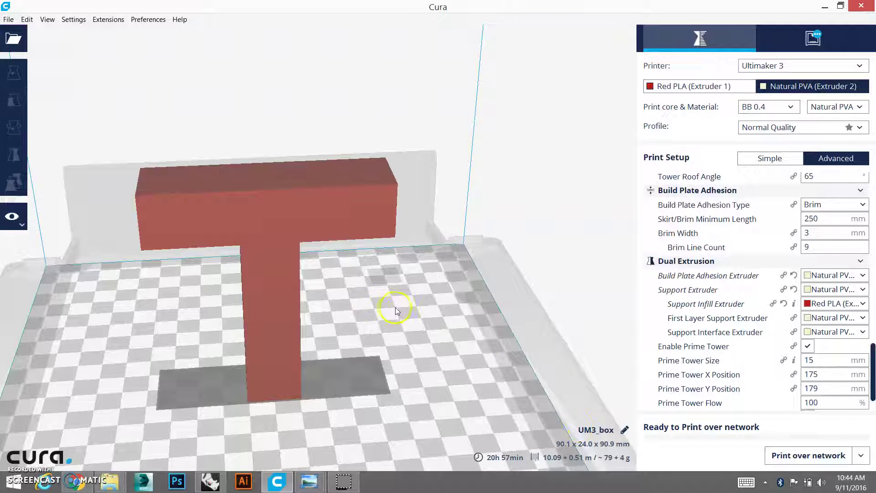
right_drag(395, 311, 415, 312)
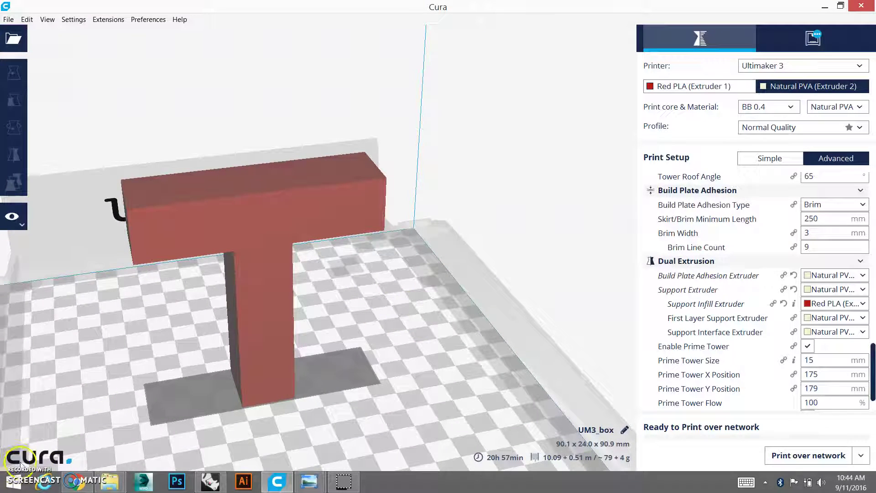